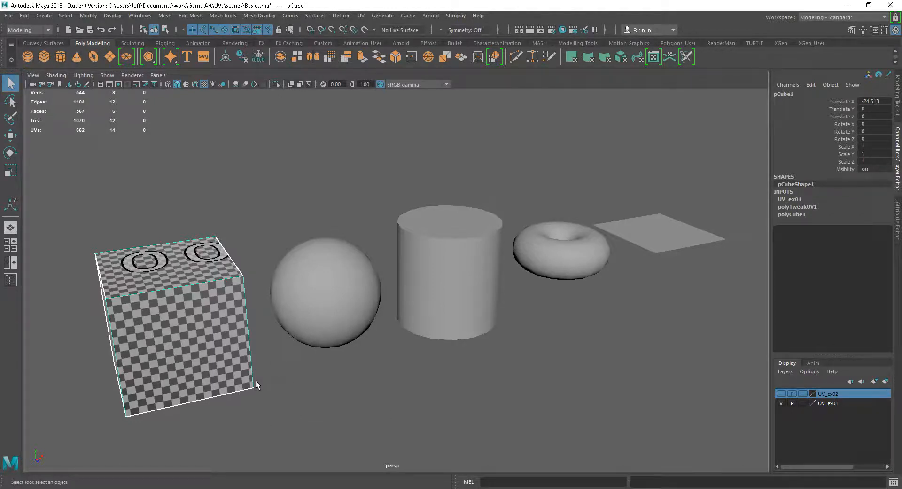
Open the UV Editor for the selected checker-textured cube
alt+drag(284, 399, 453, 312)
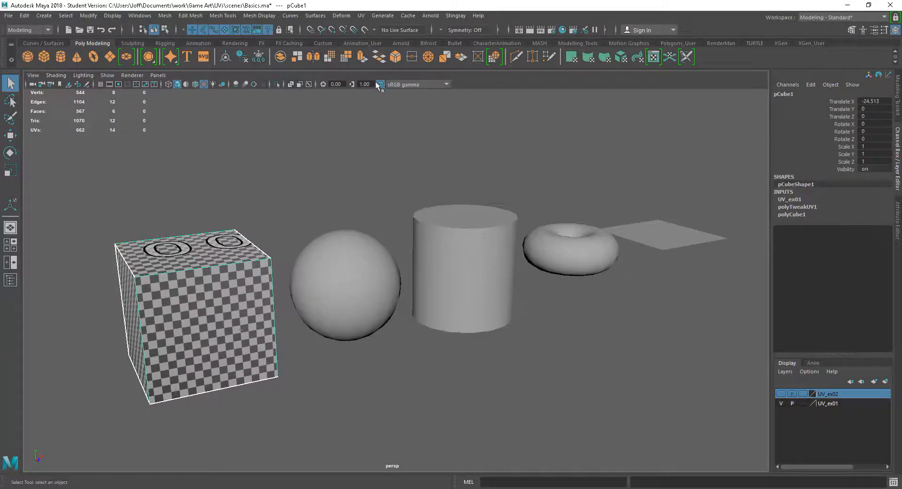
click(361, 16)
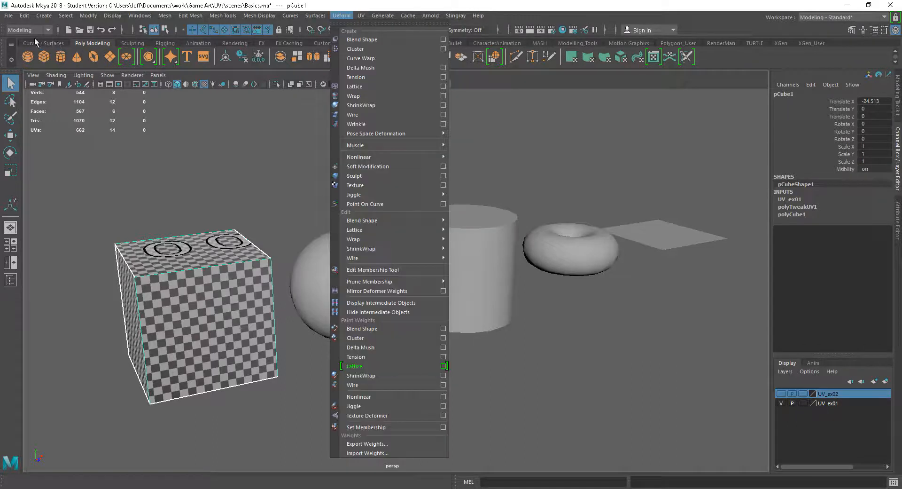
mouse_move(361, 16)
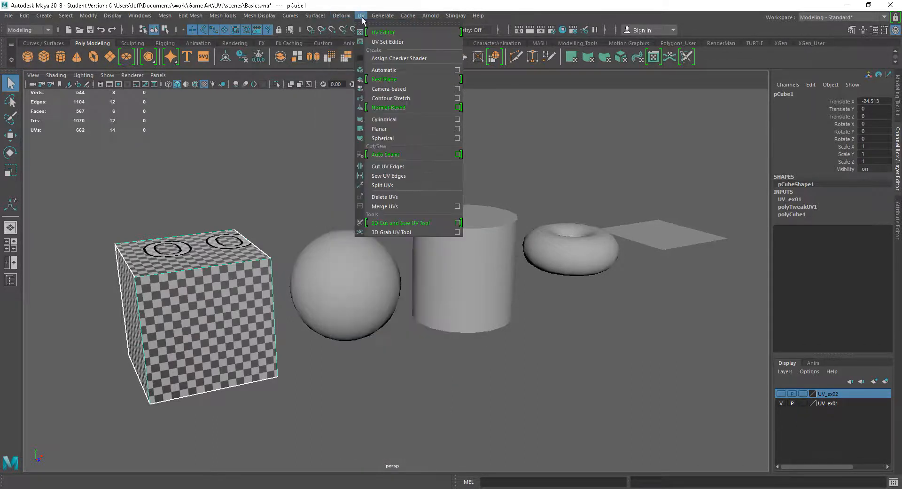
click(394, 33)
Detach the UV Editor from its docked position into a floating window, with the cube's UV shell framed and the cube still visible
drag(901, 72, 367, 71)
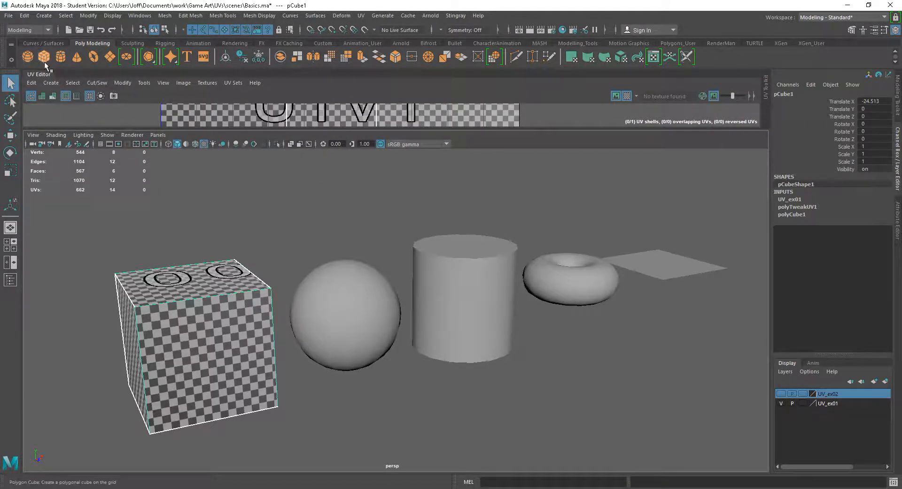
drag(42, 77, 186, 79)
drag(267, 86, 469, 62)
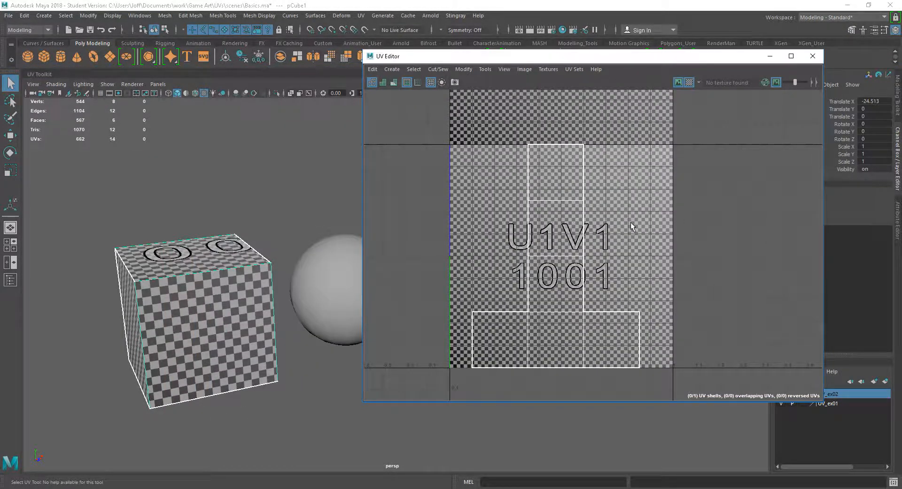
drag(519, 57, 520, 53)
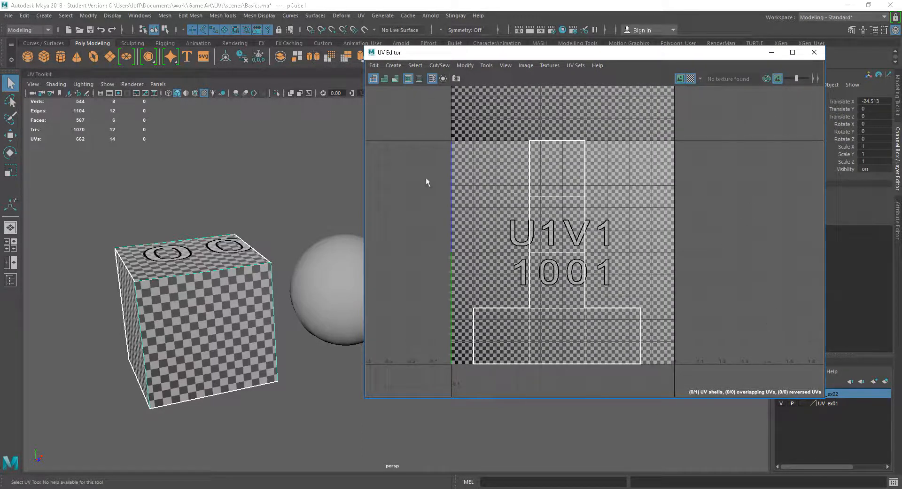
scroll(601, 190, down, 1)
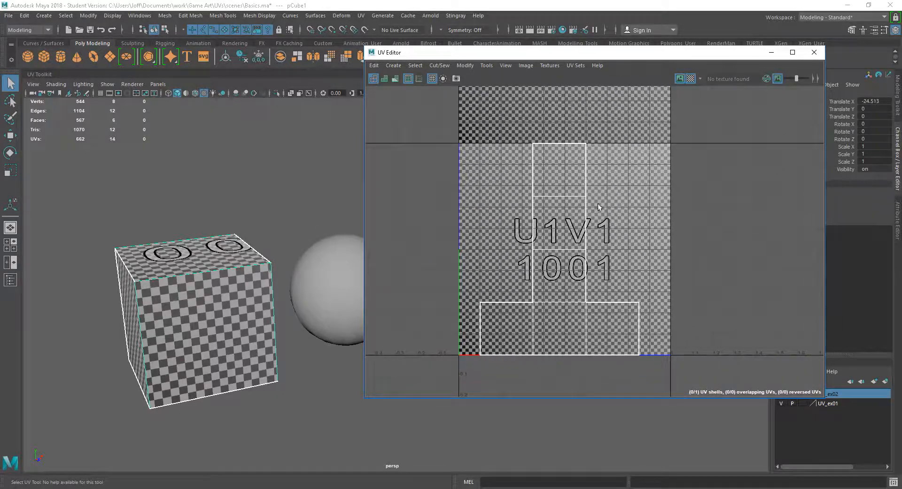
alt+right_drag(586, 220, 638, 233)
drag(554, 55, 558, 75)
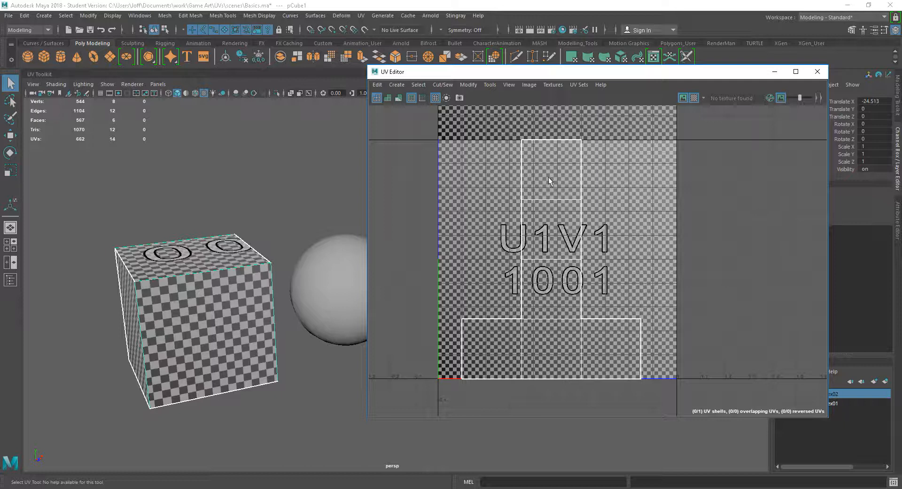
Show the UV Toolkit and dock it inside the floating UV Editor window, beside the UV canvas
click(489, 86)
click(517, 101)
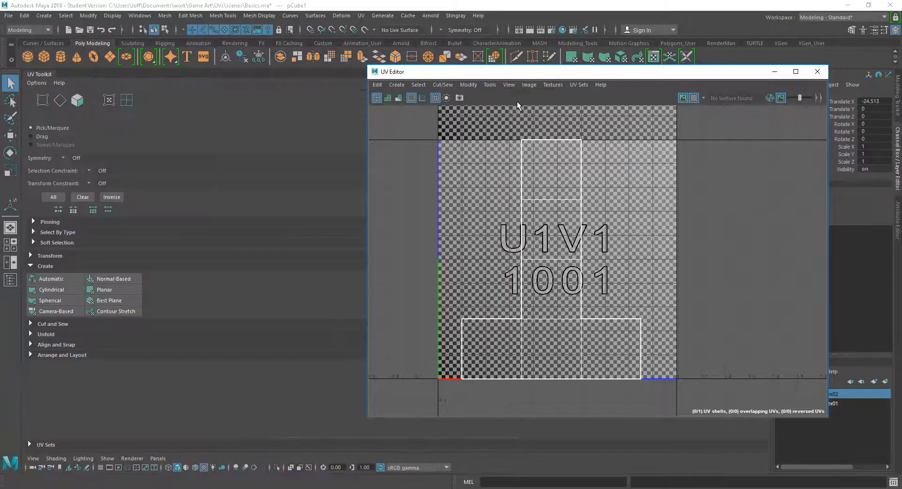
click(39, 73)
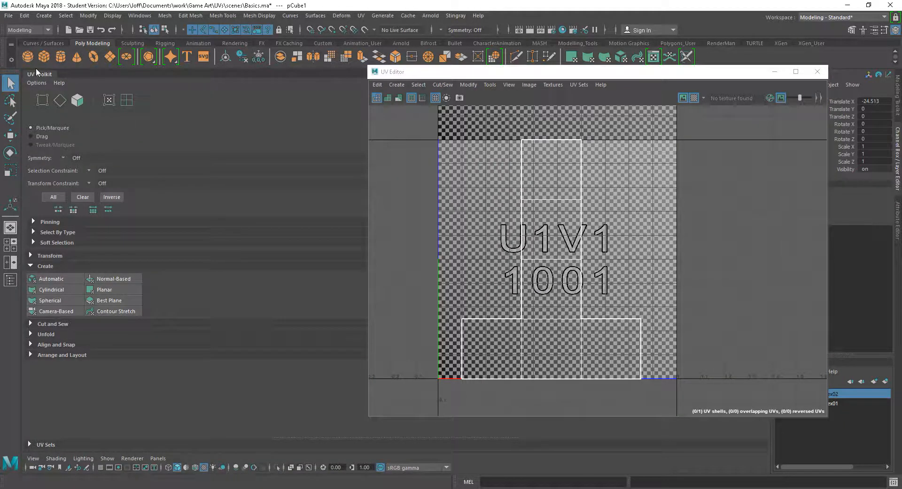
drag(34, 70, 826, 119)
Reposition and resize the combined UV Editor and UV Toolkit window beside the cube, fitting the cube's whole UV layout in the canvas
drag(751, 73, 606, 44)
drag(273, 268, 360, 269)
alt+middle_drag(497, 298, 538, 319)
alt+right_drag(540, 318, 622, 358)
alt+middle_drag(578, 324, 576, 328)
alt+right_drag(574, 329, 604, 348)
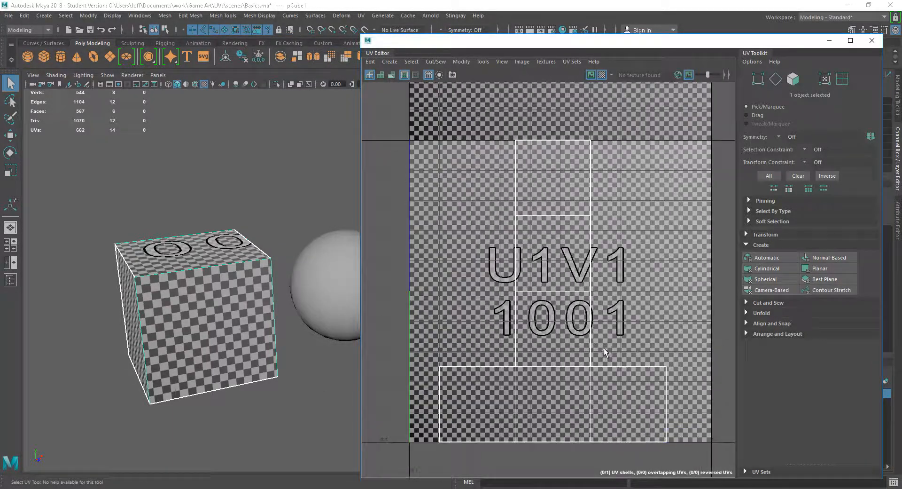
Switch the checker map display off and back on to compare how the cube's UVs carry the pattern
alt+drag(305, 371, 252, 345)
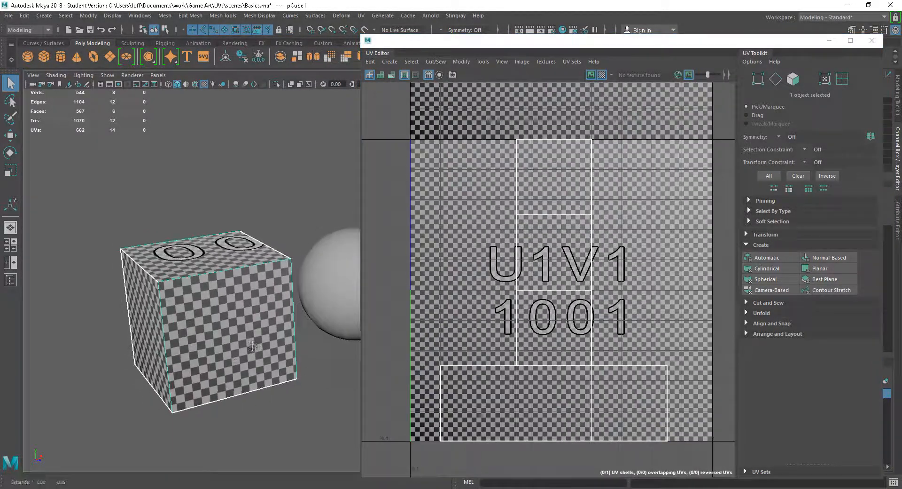
alt+middle_drag(252, 345, 213, 325)
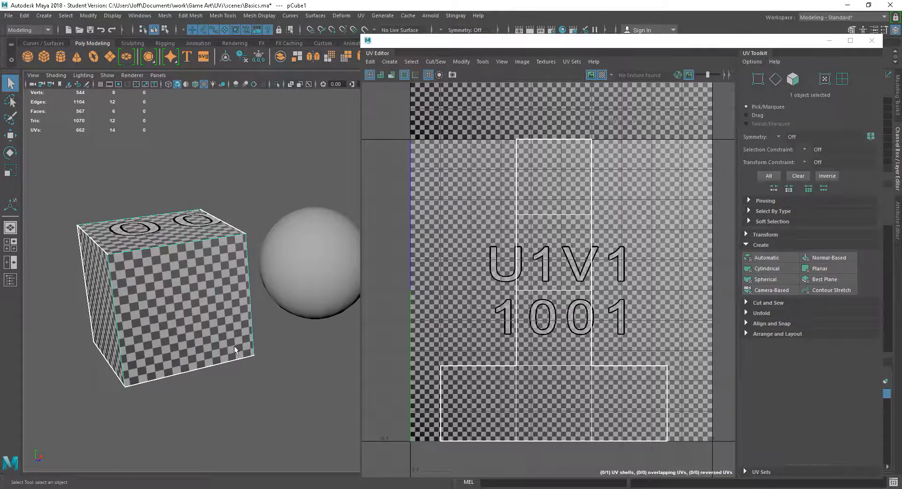
alt+drag(237, 292, 244, 292)
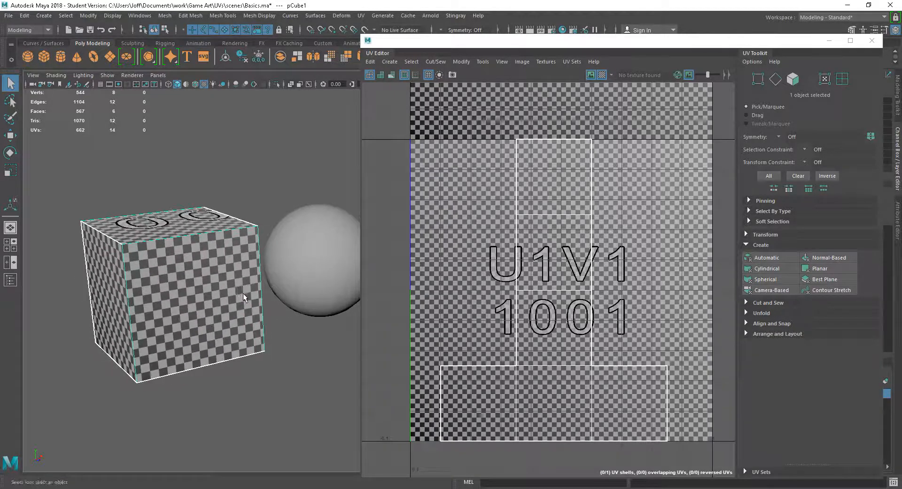
alt+drag(186, 287, 209, 296)
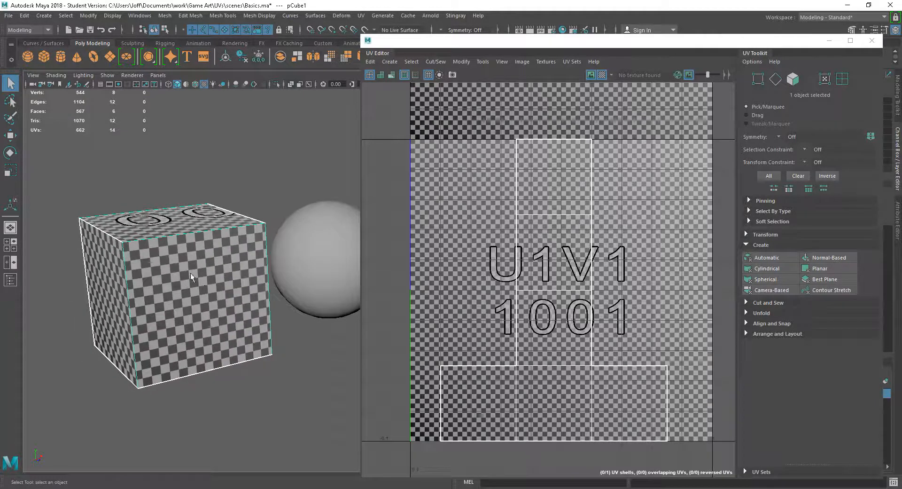
click(602, 75)
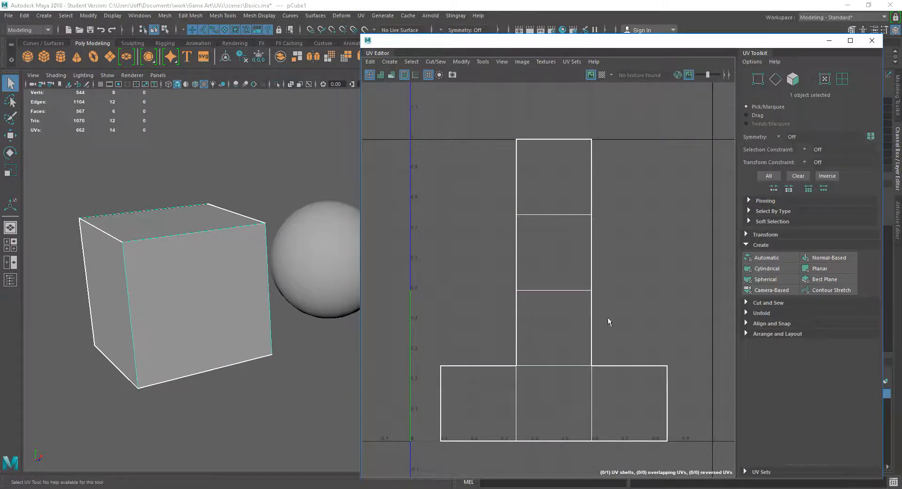
click(602, 75)
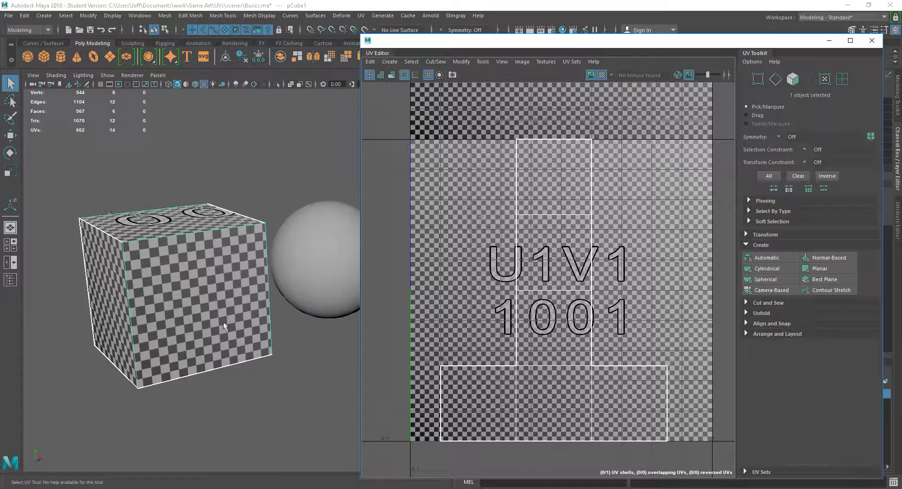
scroll(216, 315, up, 2)
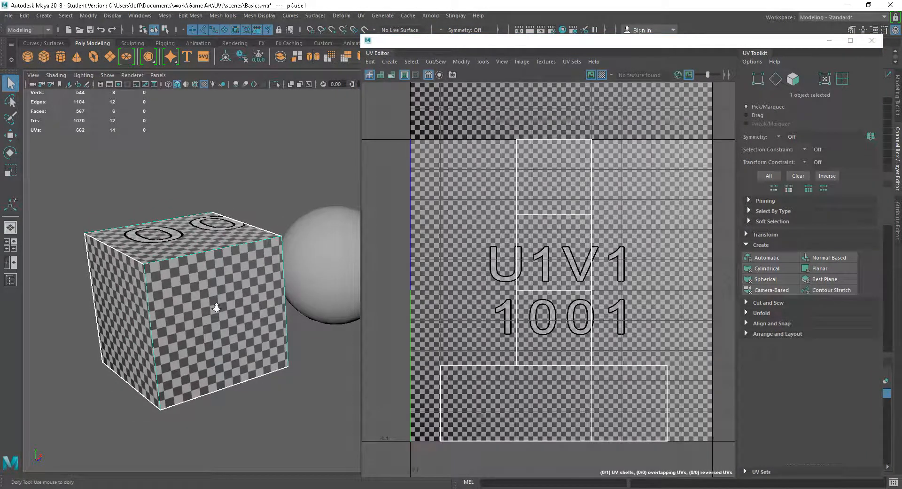
scroll(216, 307, up, 1)
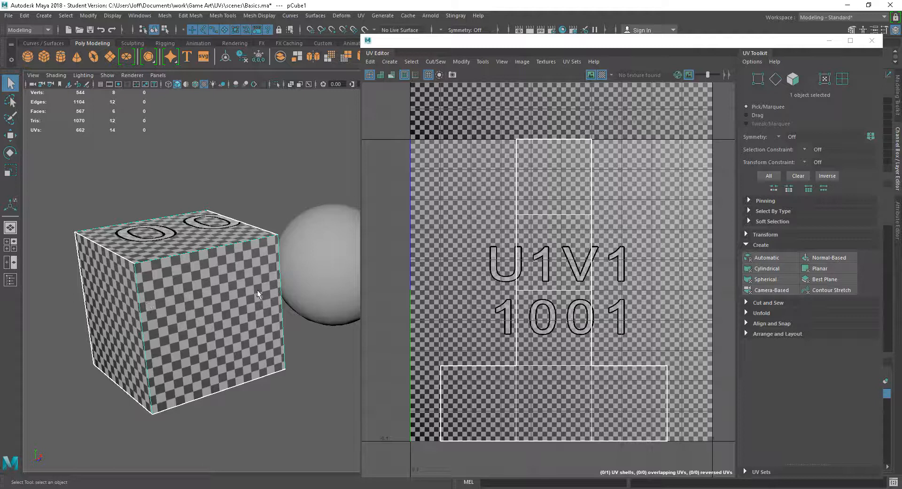
Select the sphere and examine its UV layout and the checker pattern around its top pole
alt+drag(204, 331, 263, 302)
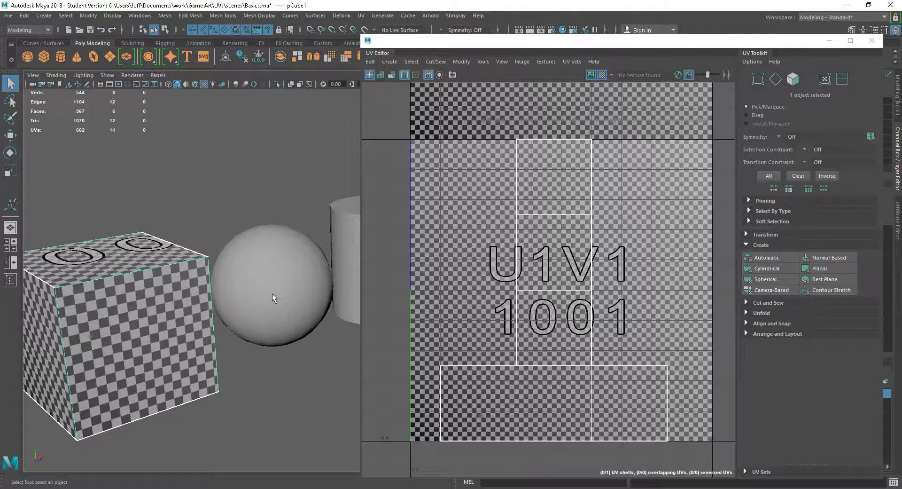
click(272, 293)
scroll(344, 374, up, 5)
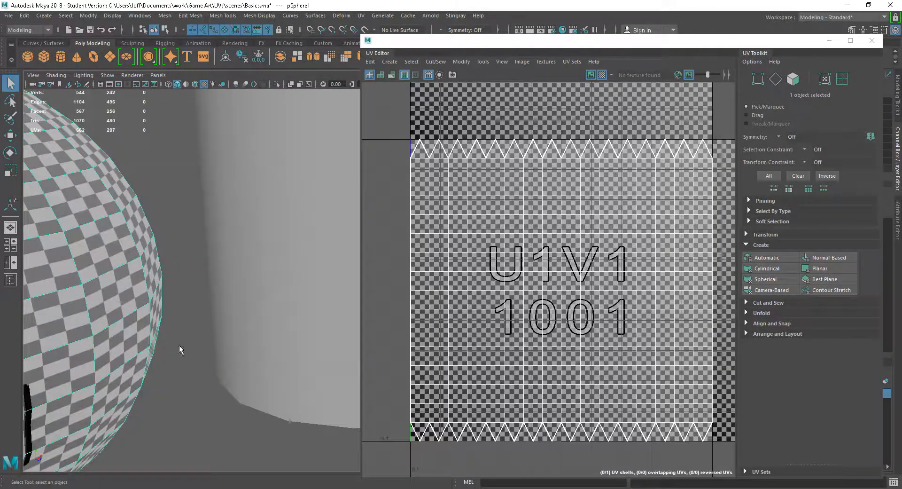
key(f)
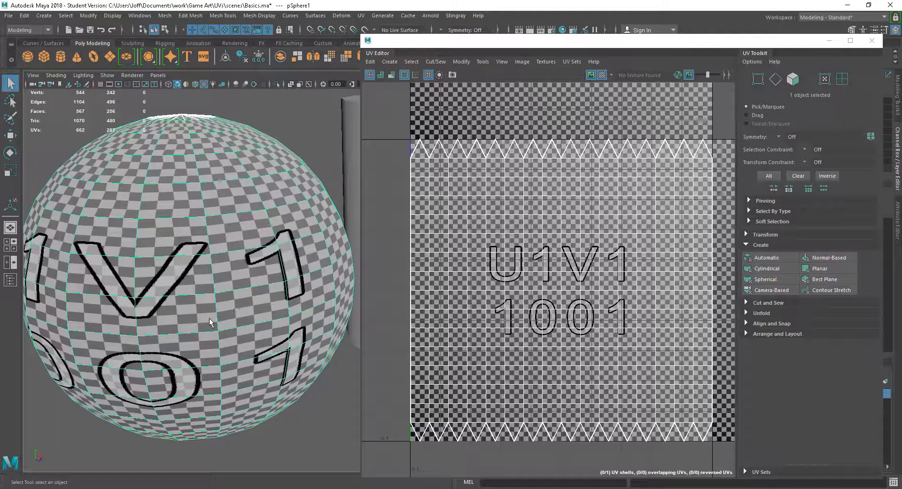
alt+drag(207, 308, 263, 369)
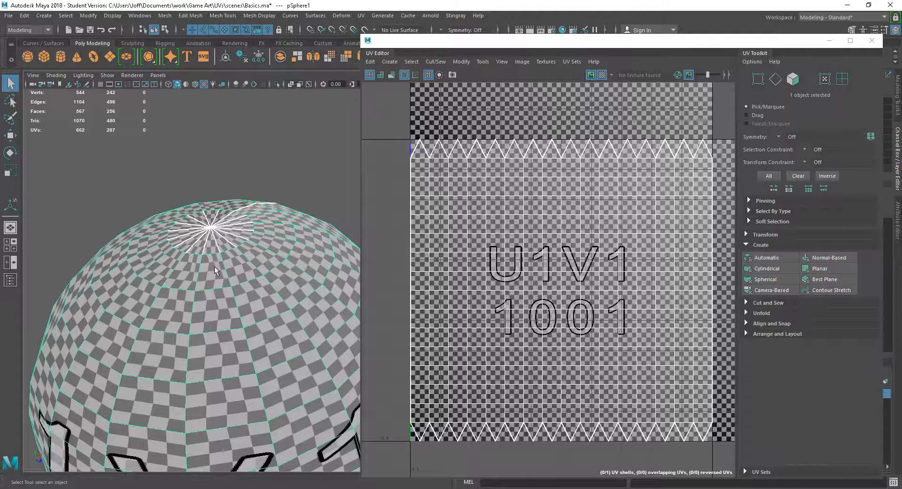
alt+drag(268, 357, 291, 389)
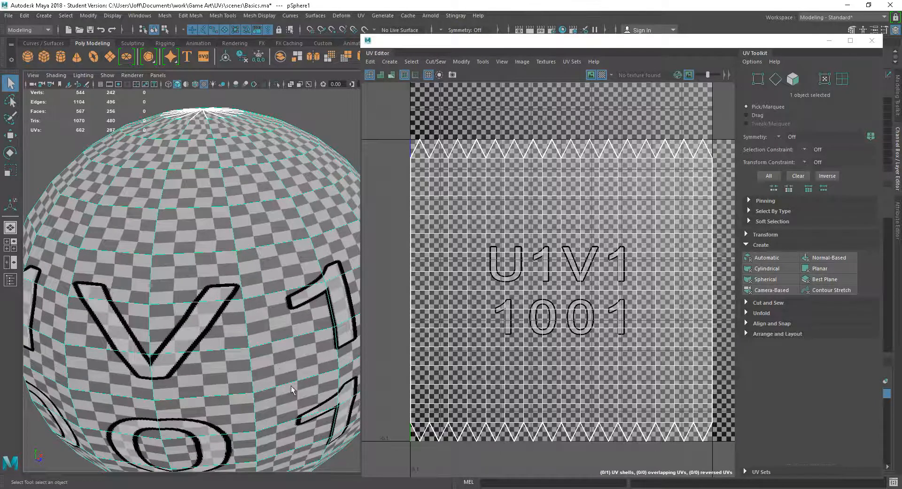
Examine the whole sphere's checker pattern from farther away, alongside the cube
alt+right_drag(291, 389, 240, 357)
alt+drag(319, 390, 300, 369)
alt+right_drag(300, 368, 237, 306)
alt+middle_drag(308, 361, 320, 364)
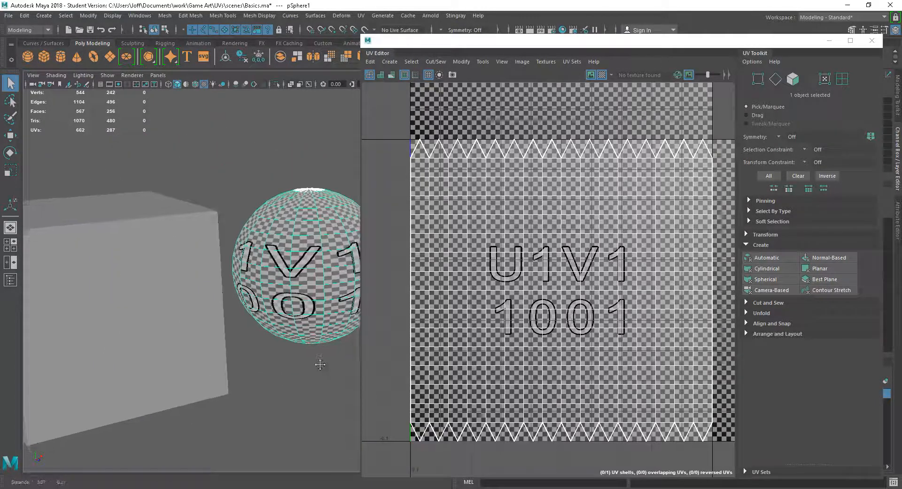
alt+right_drag(319, 364, 240, 322)
alt+drag(240, 322, 230, 318)
alt+middle_drag(255, 325, 226, 334)
alt+drag(225, 335, 227, 332)
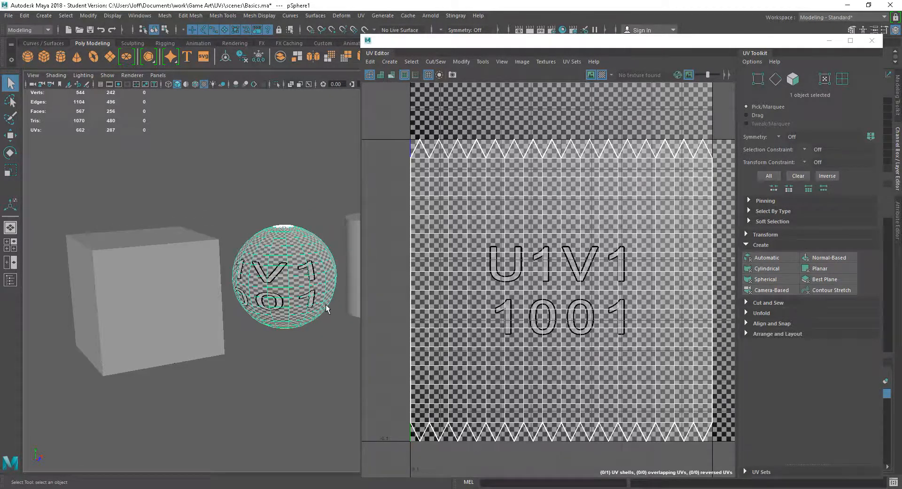
alt+drag(335, 363, 312, 356)
alt+middle_drag(277, 332, 276, 295)
scroll(276, 295, up, 2)
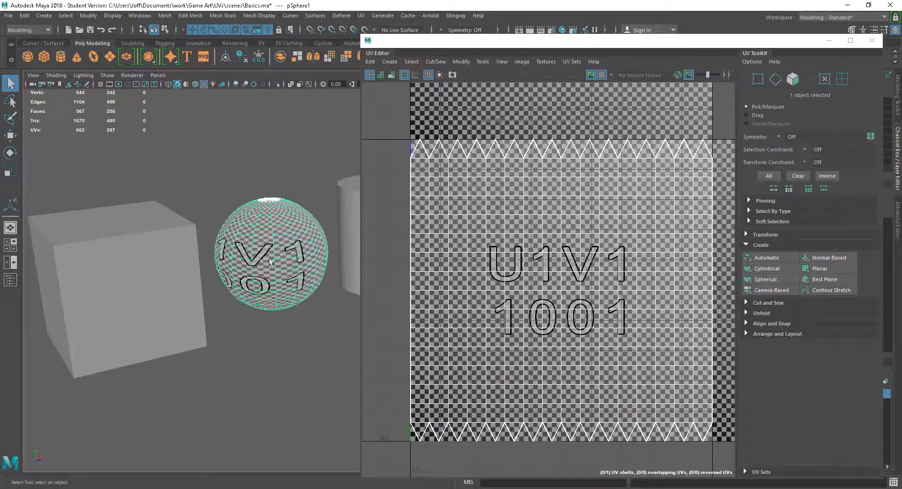
alt+middle_drag(282, 257, 303, 280)
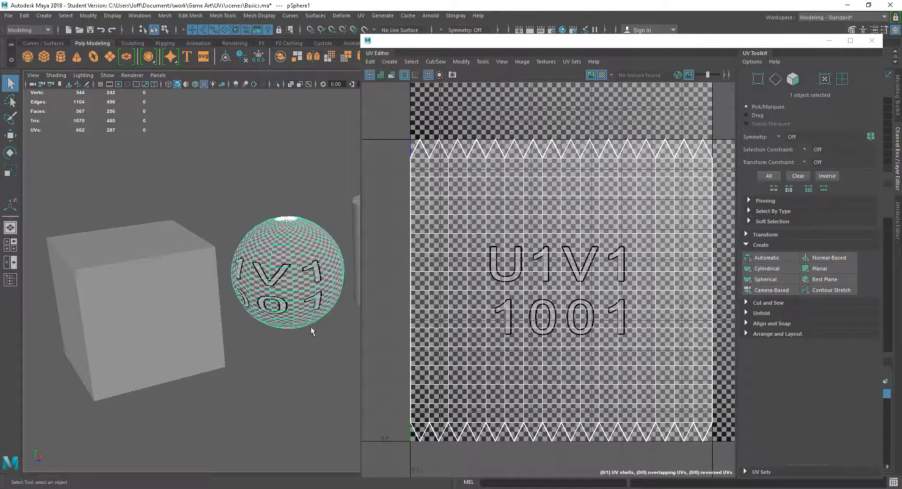
alt+right_drag(336, 376, 309, 344)
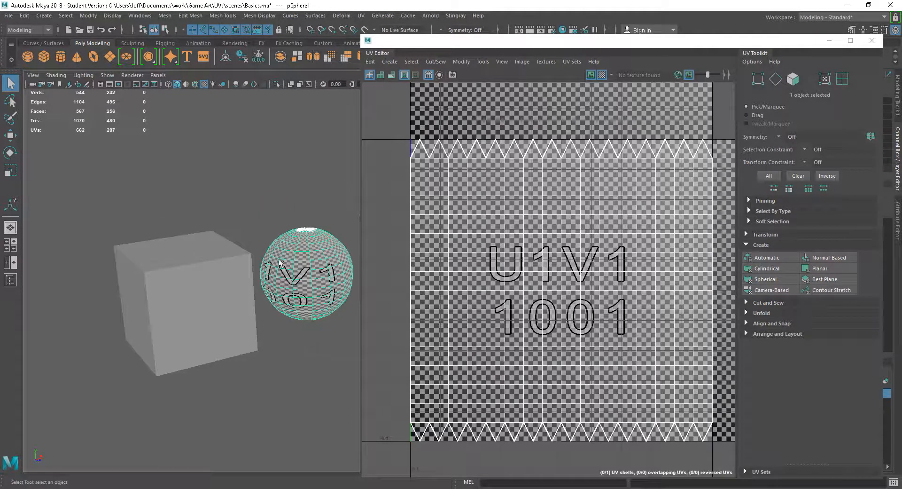
Select the cylinder and examine its UV shells and the checker distortion on its side and cap
alt+middle_drag(328, 310, 264, 329)
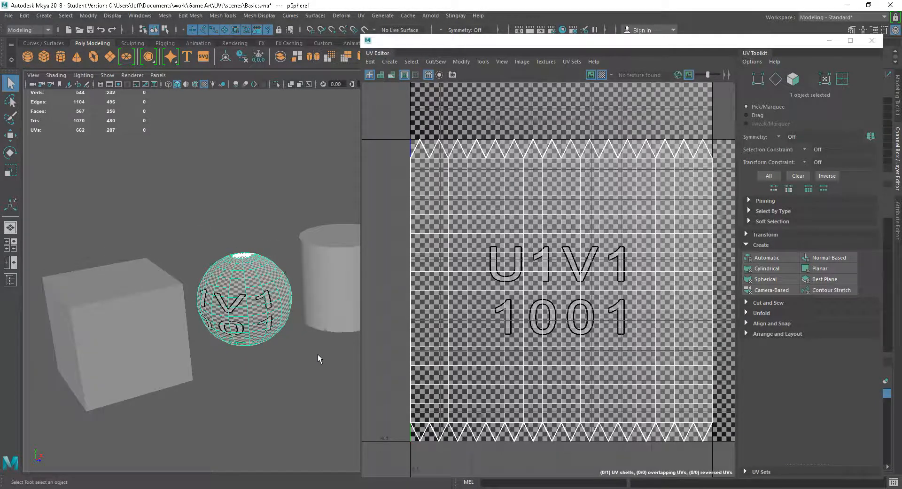
alt+middle_drag(325, 356, 223, 359)
click(244, 279)
key(f)
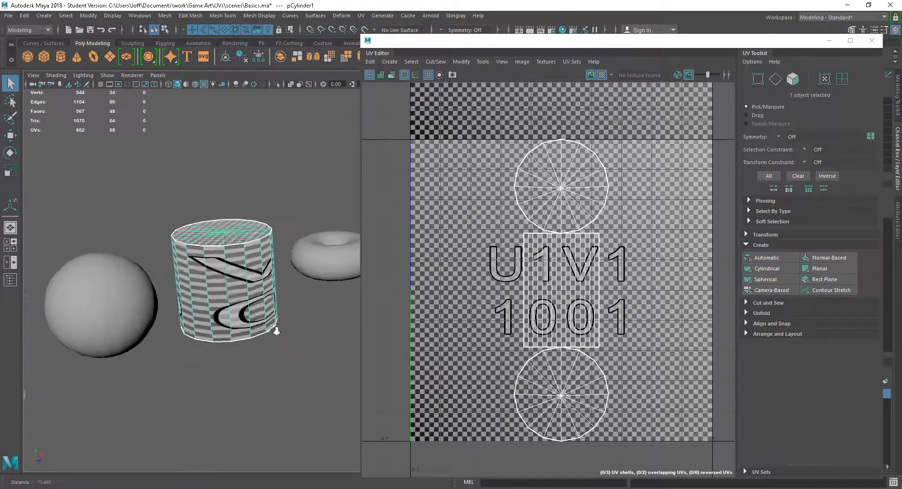
alt+middle_drag(204, 307, 241, 308)
alt+right_drag(241, 308, 282, 313)
alt+drag(157, 230, 203, 276)
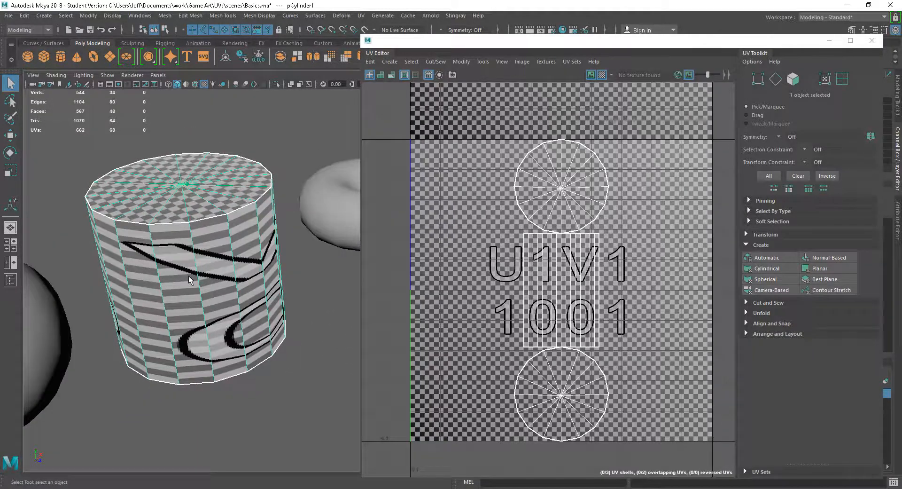
Select the torus and examine its UV layout and the checker pattern on its surface
alt+right_drag(248, 311, 202, 308)
alt+middle_drag(263, 305, 155, 312)
alt+right_drag(301, 305, 269, 303)
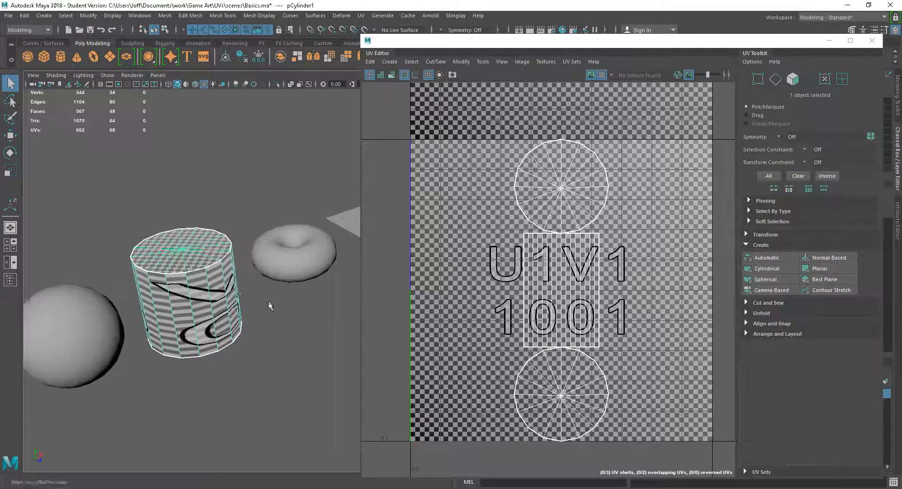
alt+drag(268, 303, 265, 299)
alt+right_drag(315, 297, 378, 334)
alt+drag(378, 334, 348, 335)
alt+middle_drag(254, 324, 154, 330)
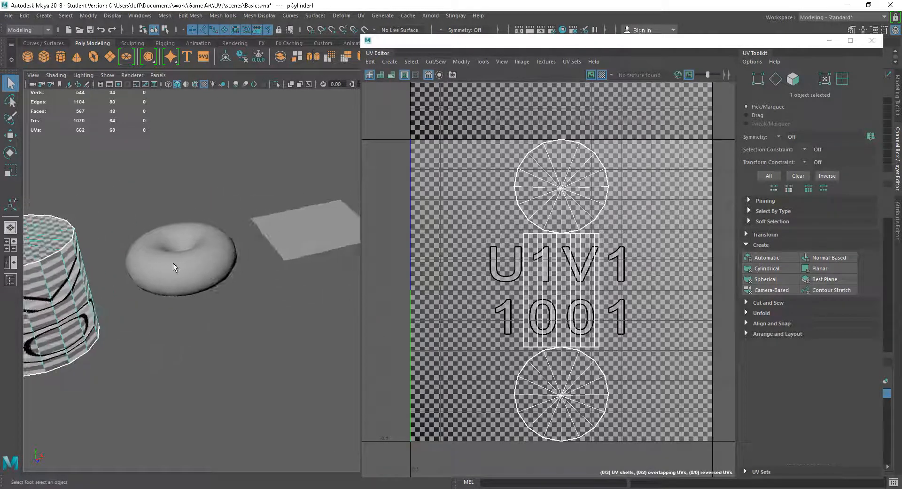
click(174, 265)
alt+right_drag(192, 296, 234, 313)
alt+middle_drag(214, 292, 284, 308)
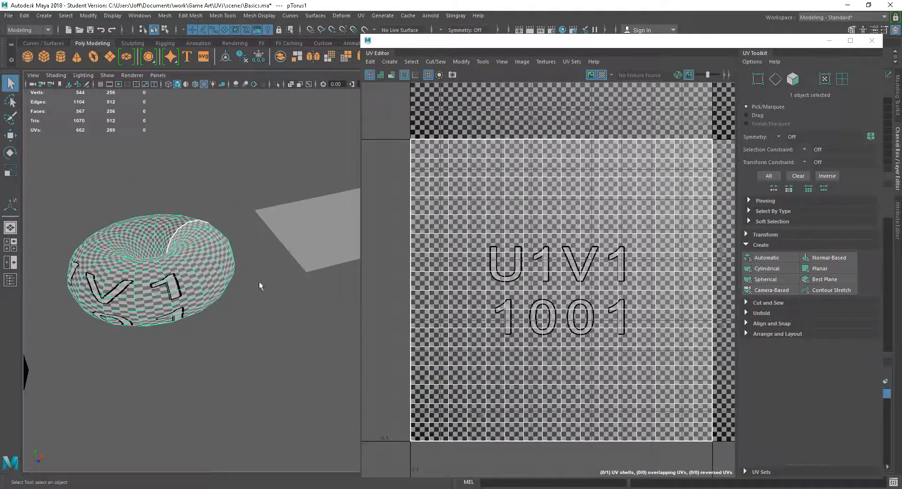
Select the plane and examine its UV layout and the checker pattern on its surface
click(318, 259)
alt+drag(318, 282, 241, 299)
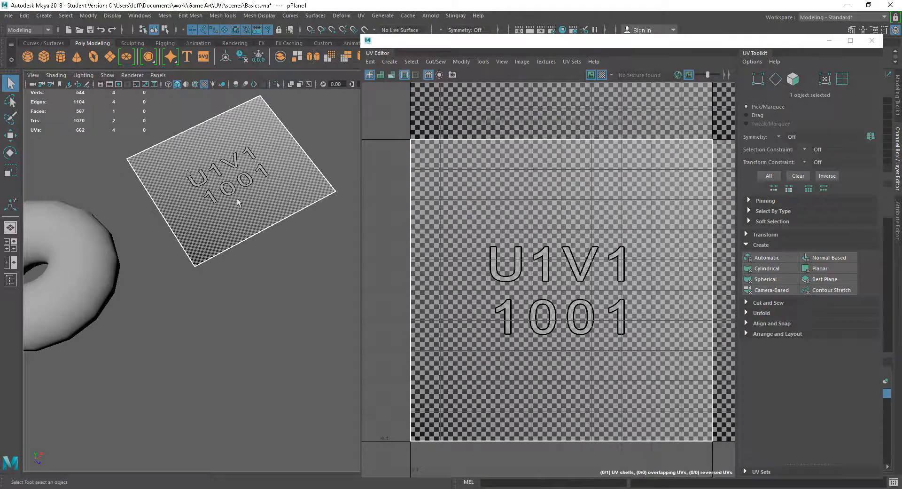
alt+right_drag(284, 322, 70, 178)
alt+middle_drag(172, 340, 92, 315)
alt+right_drag(141, 300, 284, 308)
alt+middle_drag(209, 265, 261, 374)
alt+right_drag(202, 301, 346, 374)
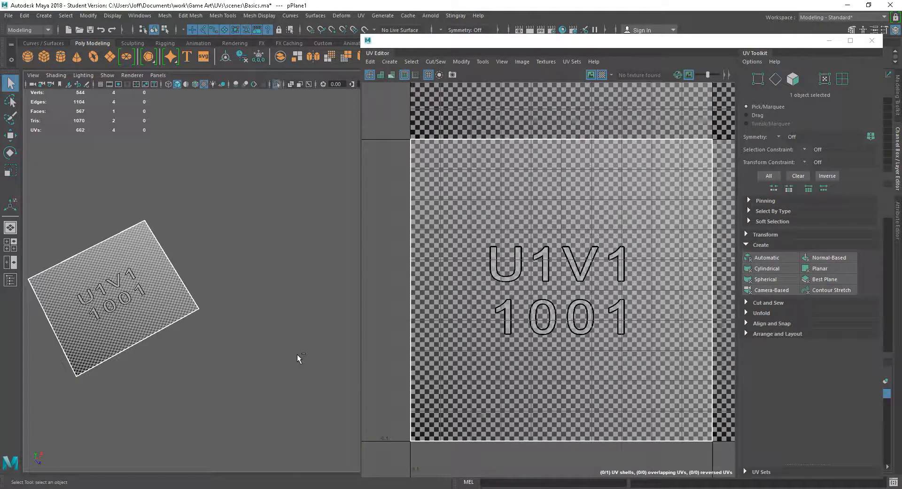
alt+drag(223, 350, 186, 281)
alt+middle_drag(186, 282, 252, 295)
alt+drag(181, 290, 201, 298)
alt+middle_drag(201, 298, 201, 283)
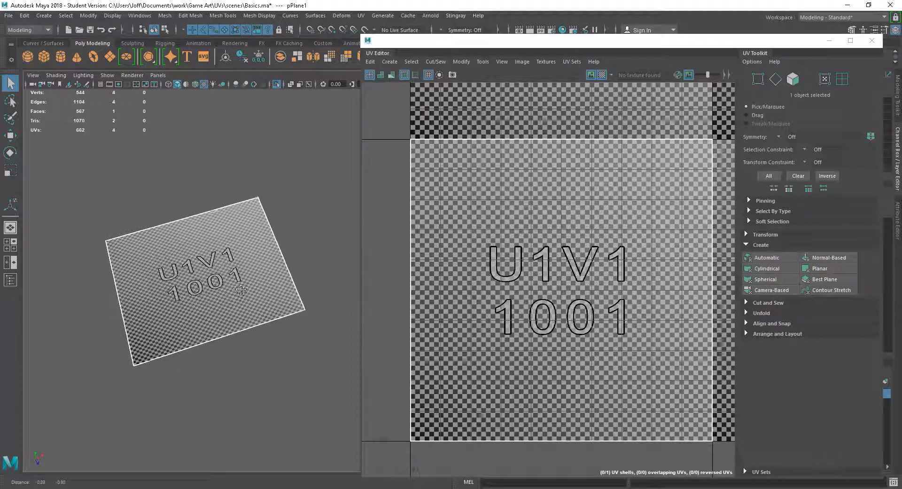
alt+right_drag(201, 284, 217, 328)
alt+middle_drag(238, 315, 238, 313)
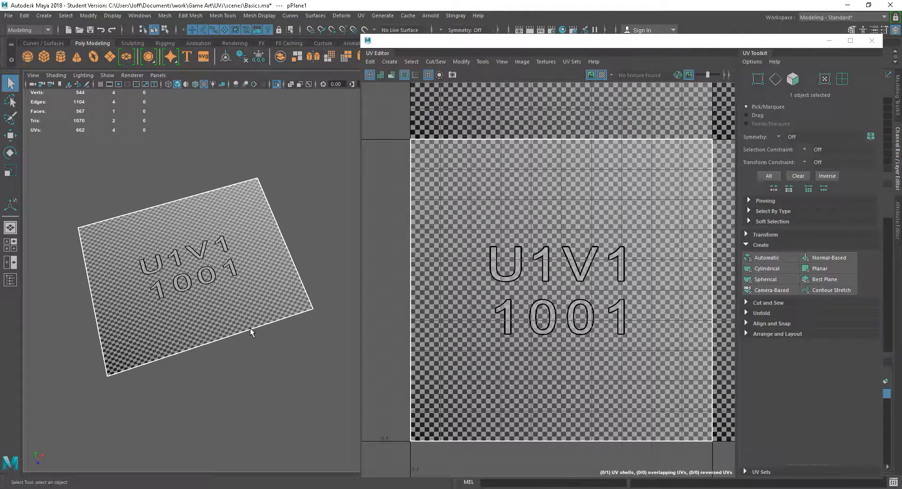
Switch the plane to UV selection and select individual corner UVs to match them with the UV layout
right_drag(262, 227, 339, 245)
drag(235, 164, 294, 199)
drag(325, 284, 275, 338)
drag(55, 218, 99, 242)
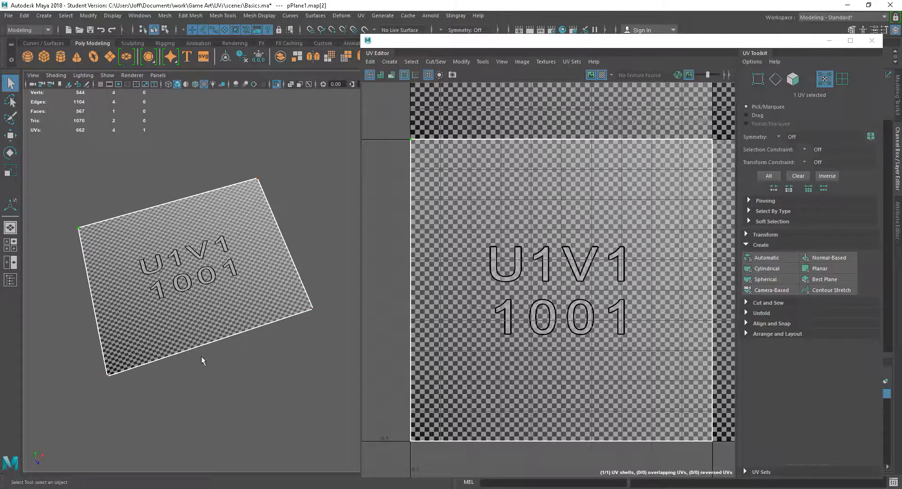
drag(57, 209, 121, 262)
Select the two UVs on the shell's right edge and move them left, narrowing the shell to about a quarter of the tile
drag(684, 119, 727, 455)
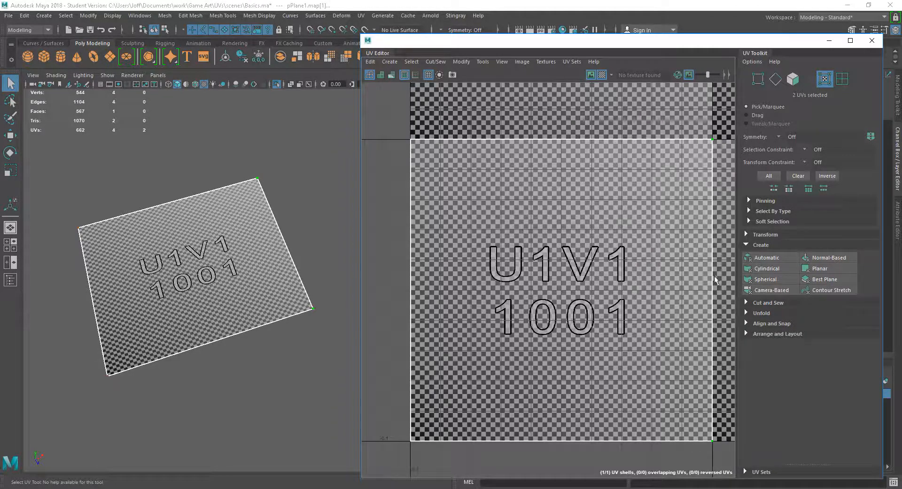
key(w)
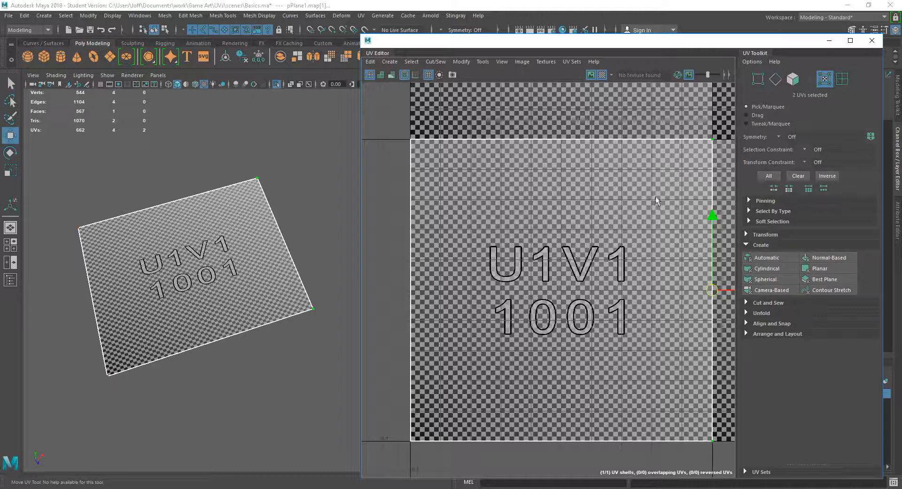
alt+right_drag(665, 304, 651, 294)
alt+middle_drag(651, 294, 632, 299)
alt+right_drag(633, 285, 639, 279)
alt+middle_drag(639, 279, 610, 281)
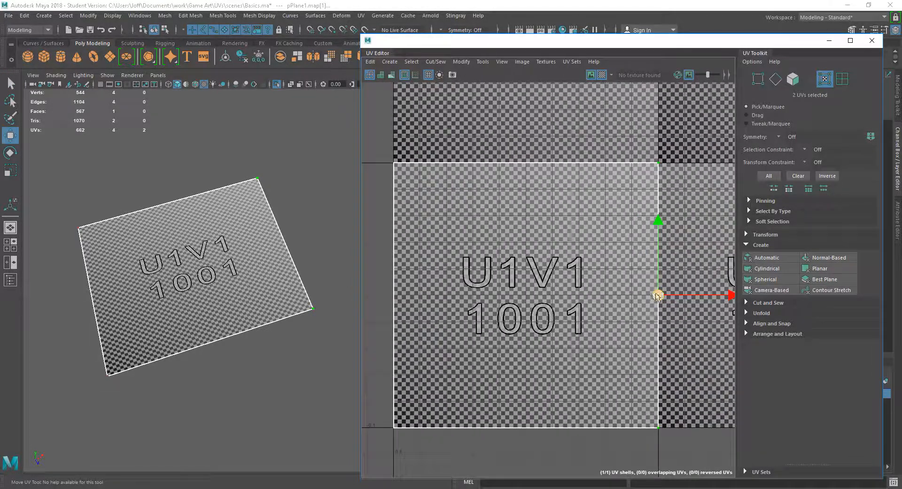
drag(731, 296, 675, 295)
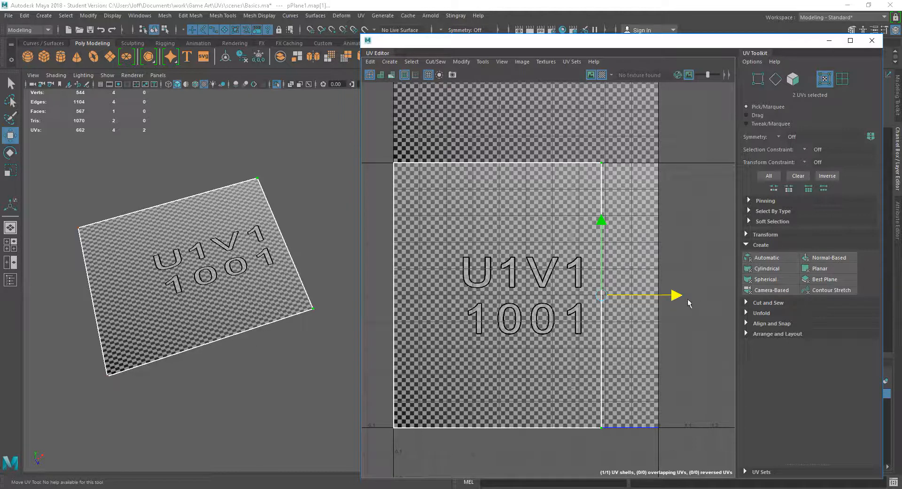
drag(674, 295, 531, 296)
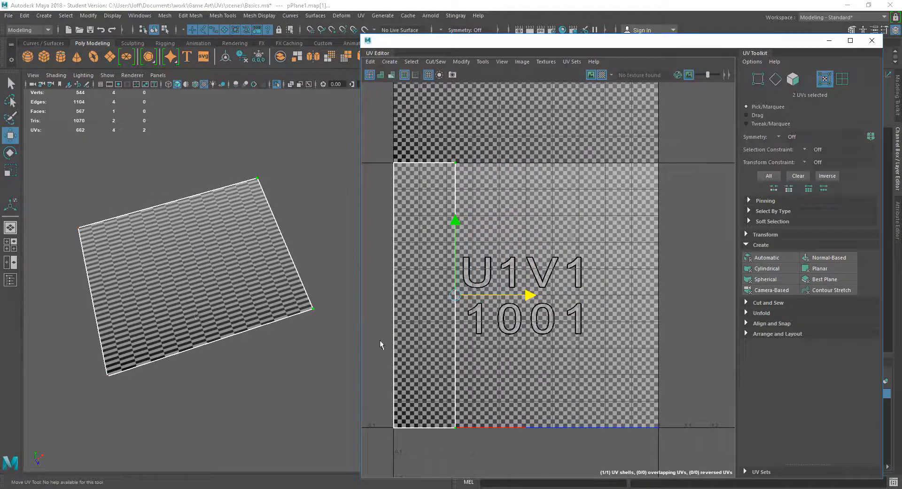
Nudge the selected edge UVs slightly further left, and move them back to the right border of tile U1V1
alt+right_drag(453, 339, 482, 341)
alt+middle_drag(482, 341, 507, 342)
alt+right_drag(507, 341, 518, 341)
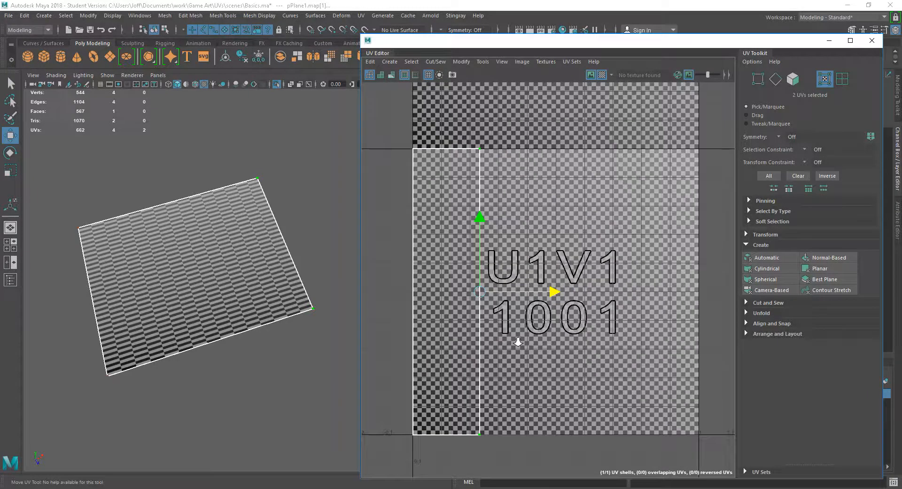
alt+middle_drag(526, 351, 526, 353)
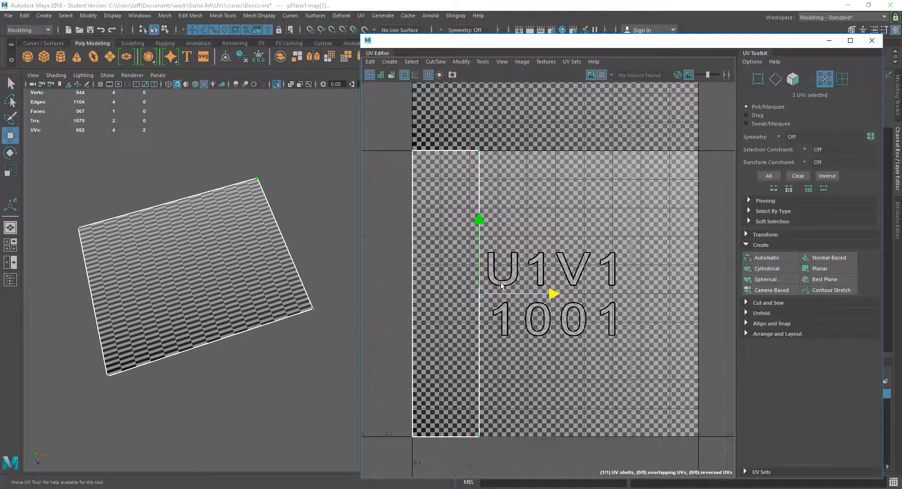
drag(554, 296, 552, 296)
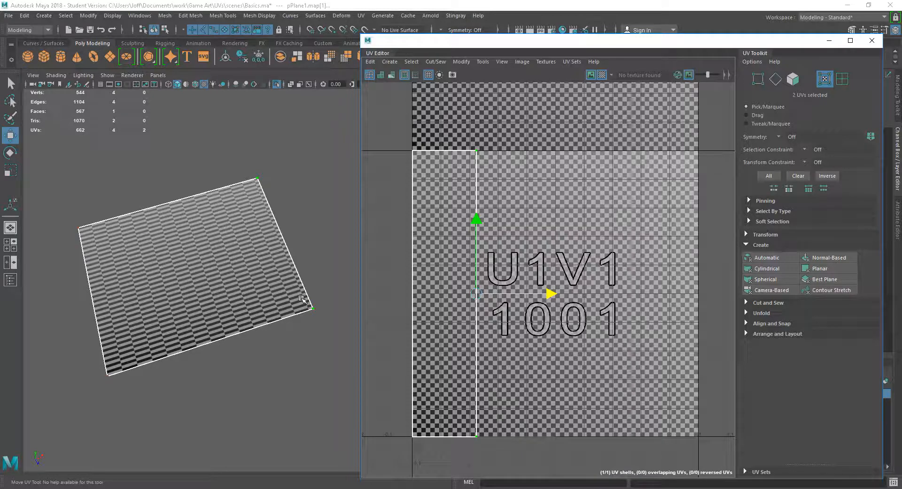
drag(552, 294, 774, 285)
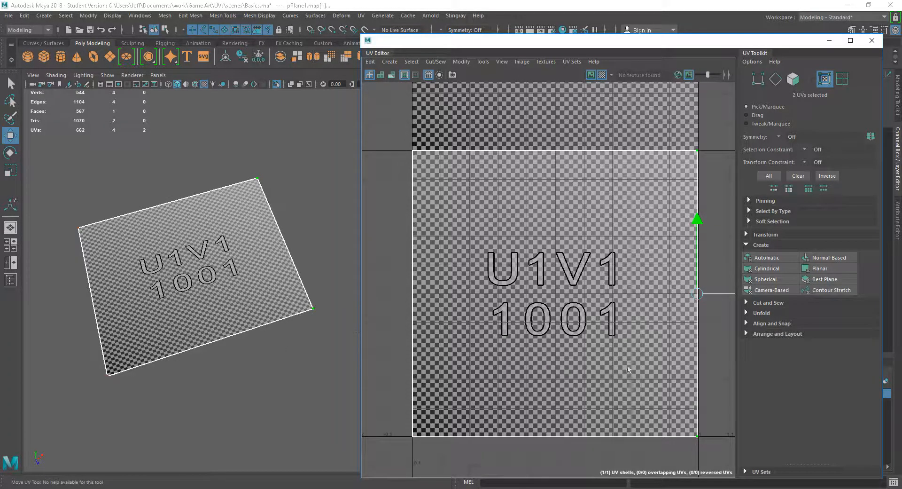
Move the selected edge UVs right to stretch the shell over about two tiles, and inspect the plane's checker pattern up close
alt+right_drag(625, 367, 588, 307)
alt+middle_drag(588, 307, 489, 307)
scroll(489, 307, down, 2)
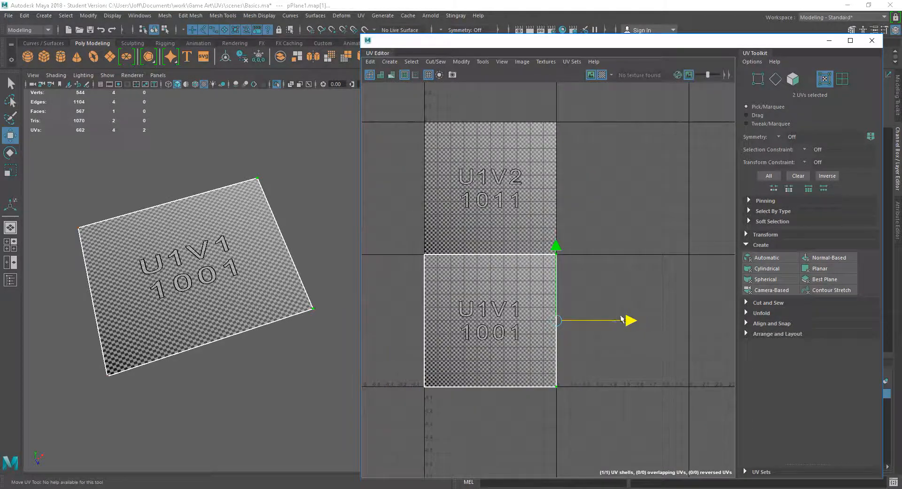
drag(628, 320, 770, 320)
scroll(297, 334, up, 8)
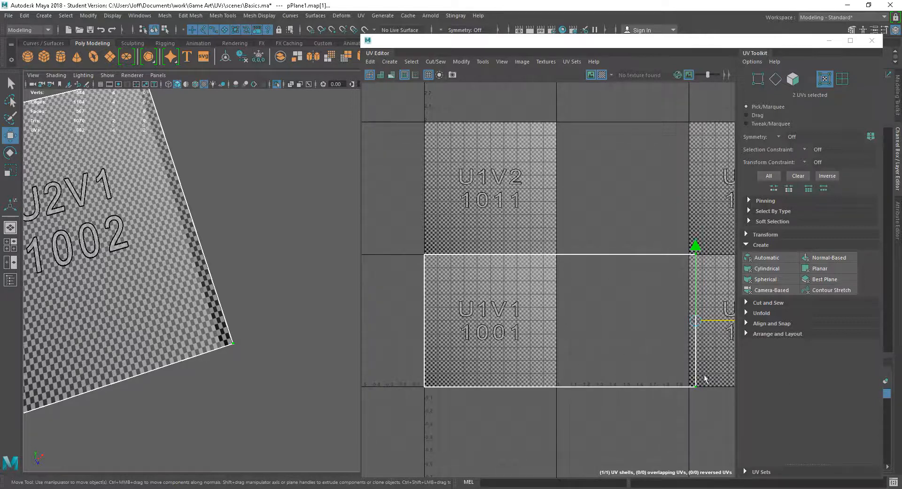
Move the selected edge UVs back left to the border between tiles U1V1 and U2V1
alt+right_drag(715, 364, 678, 362)
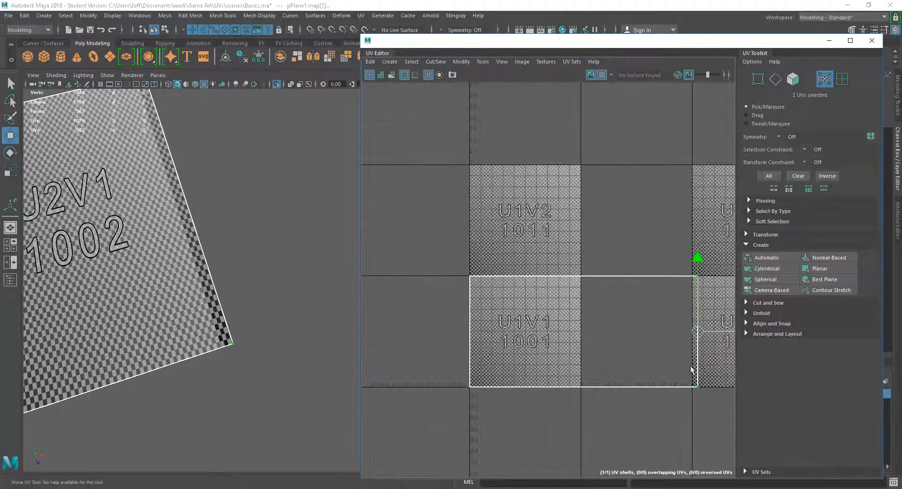
alt+middle_drag(697, 372, 653, 376)
drag(722, 332, 608, 330)
Examine the whole plane's checker pattern in the viewport against its single-tile UV shell
alt+middle_drag(212, 299, 281, 304)
alt+right_drag(281, 304, 233, 306)
alt+middle_drag(233, 305, 287, 302)
alt+right_drag(288, 302, 249, 306)
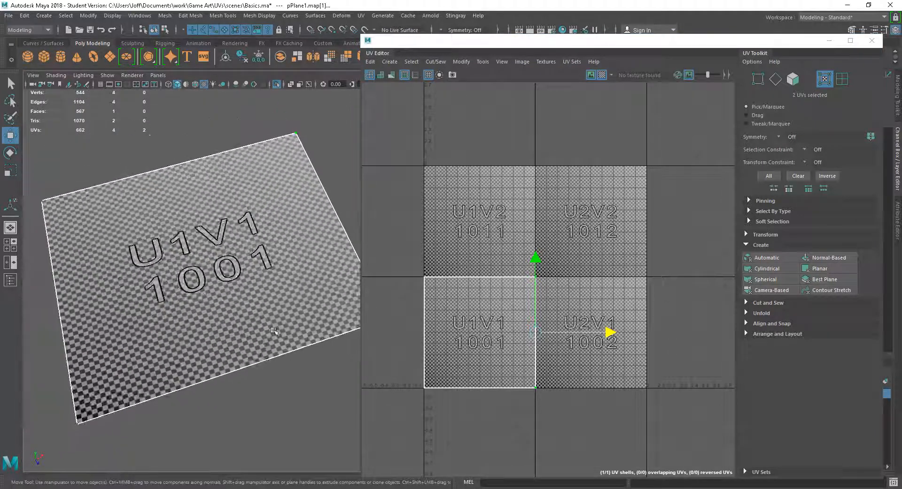
mouse_move(249, 305)
alt+middle_down()
mouse_move(241, 300)
mouse_move(257, 305)
alt+middle_up()
alt+right_drag(324, 322, 292, 323)
alt+middle_drag(292, 323, 274, 324)
alt+right_drag(274, 324, 256, 324)
alt+middle_drag(256, 325, 221, 327)
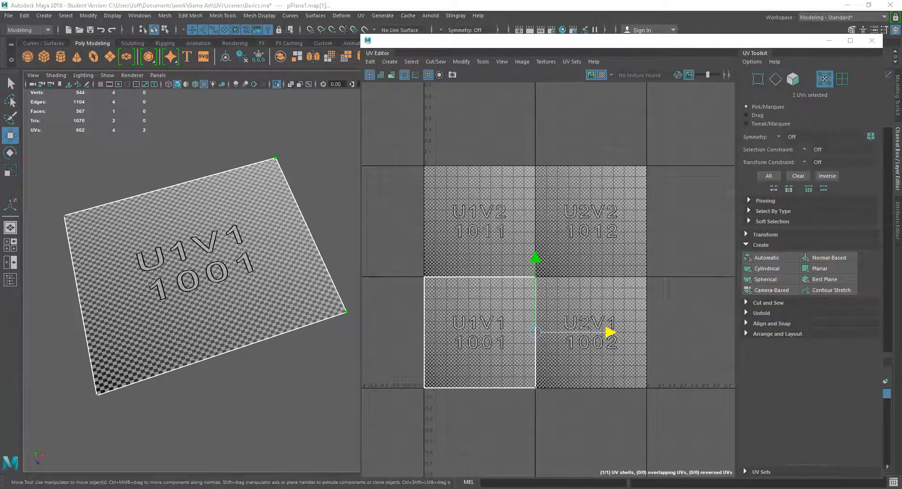
mouse_move(275, 325)
alt+middle_down()
mouse_move(271, 337)
mouse_move(262, 320)
mouse_move(270, 315)
alt+middle_up()
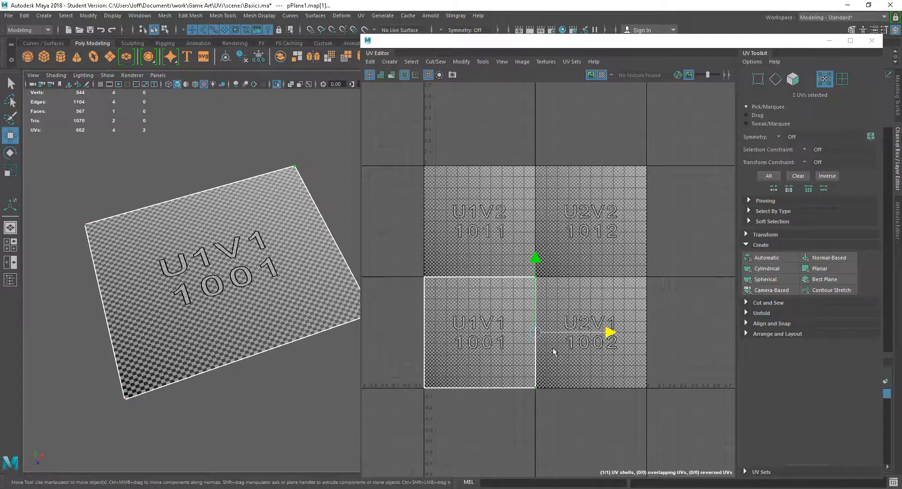